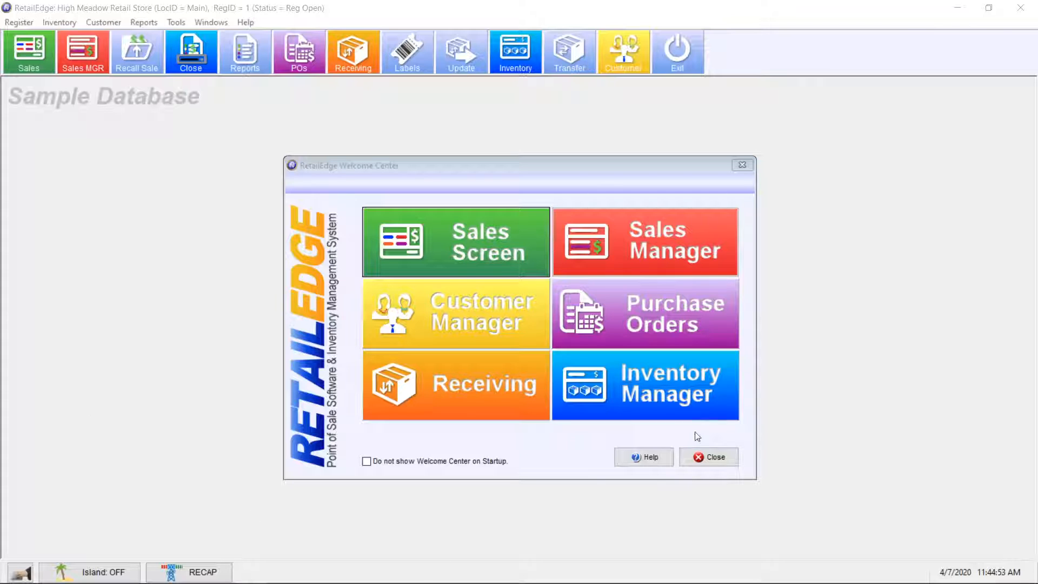
# - Open the Inventory Manager and filter the items by stock number "sample"
pyautogui.click(703, 387)
pyautogui.click(622, 184)
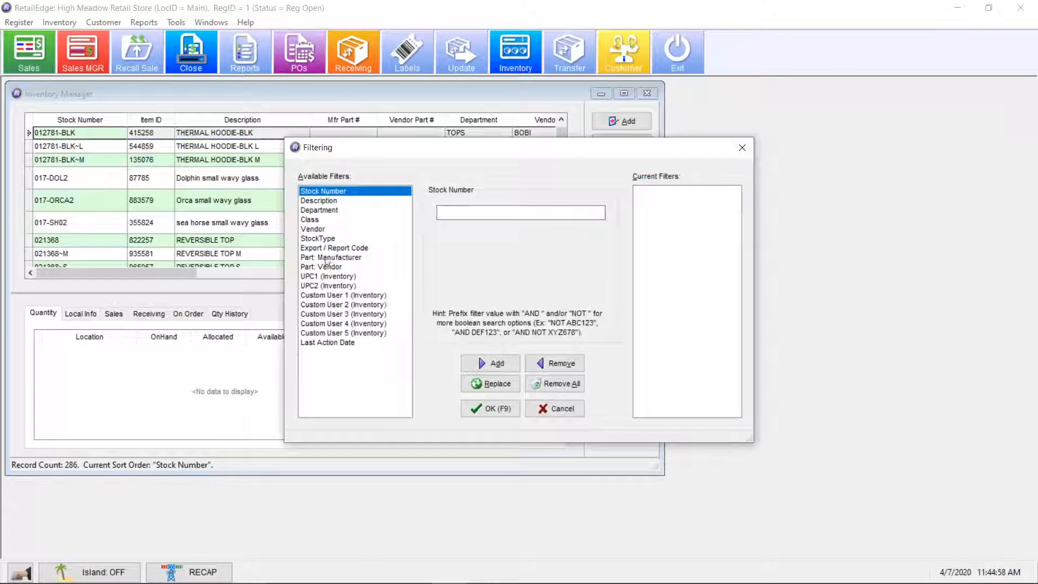
pyautogui.click(440, 212)
pyautogui.write('sanple')
pyautogui.press('Return')
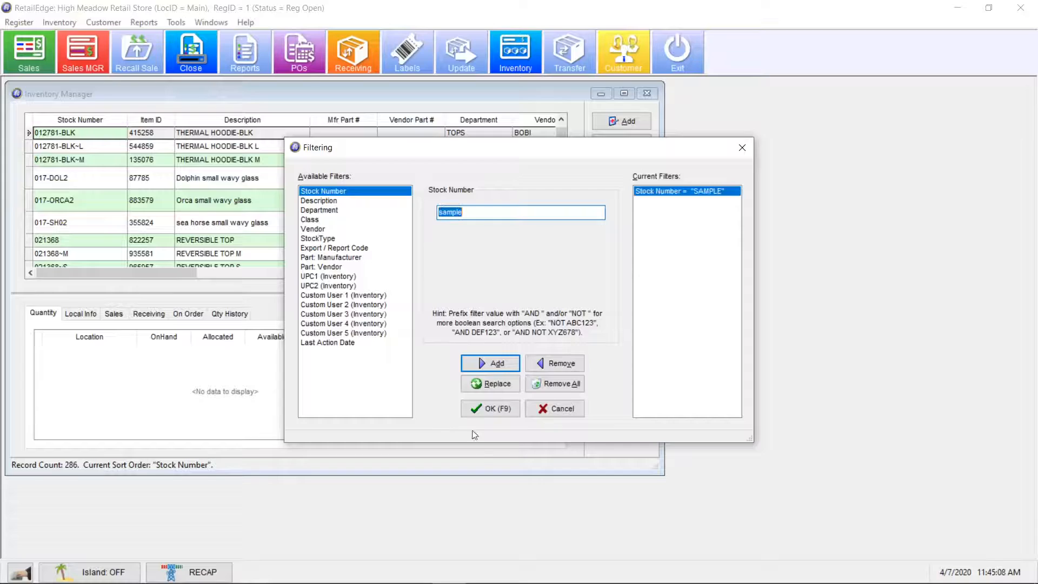
pyautogui.click(485, 409)
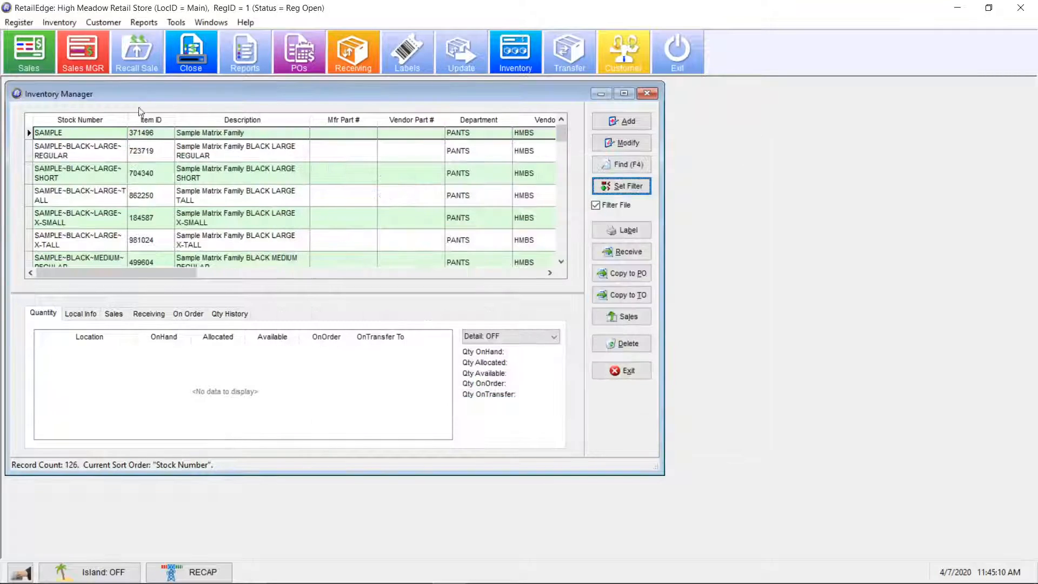
# - Open the SAMPLE matrix parent item and set its Export/Report Code to SHOP
pyautogui.doubleClick(104, 129)
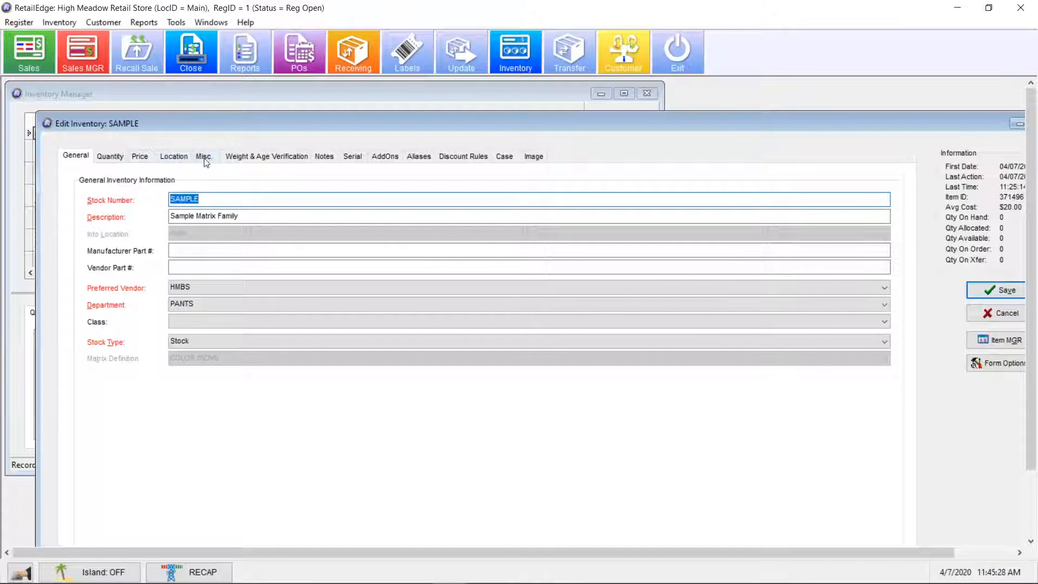
pyautogui.click(204, 157)
pyautogui.click(186, 235)
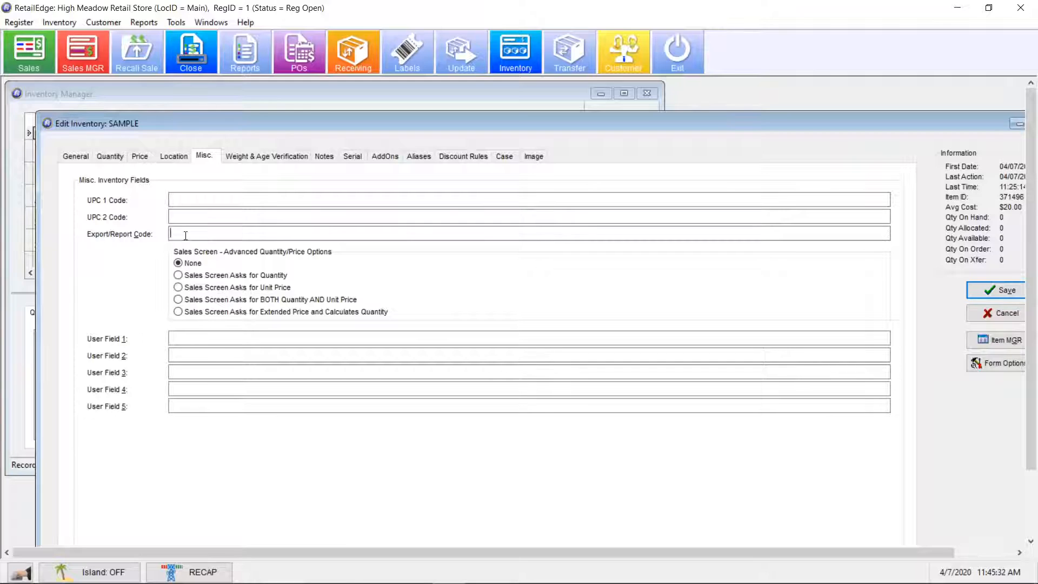
pyautogui.click(218, 355)
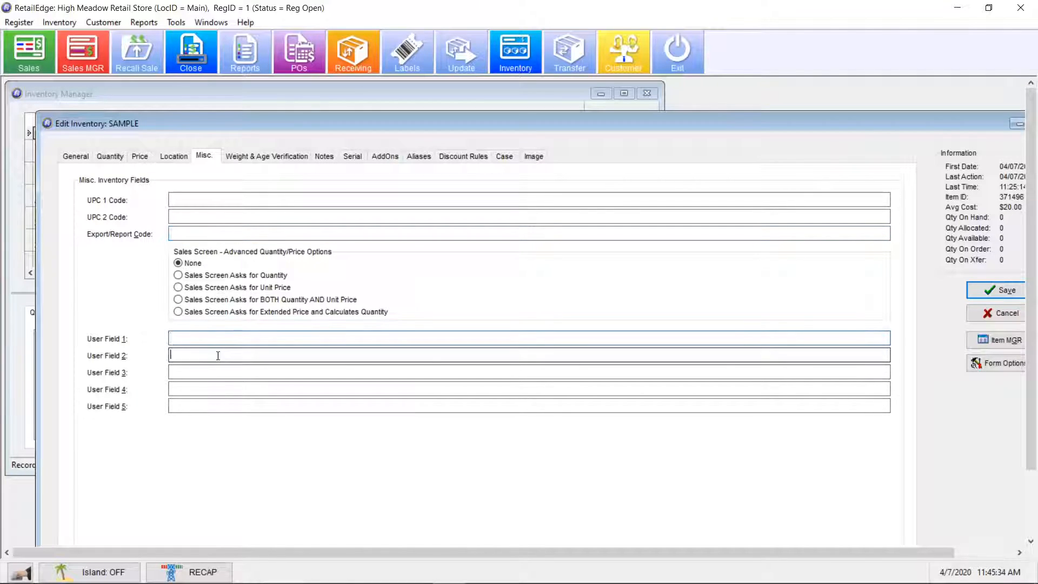
pyautogui.click(190, 234)
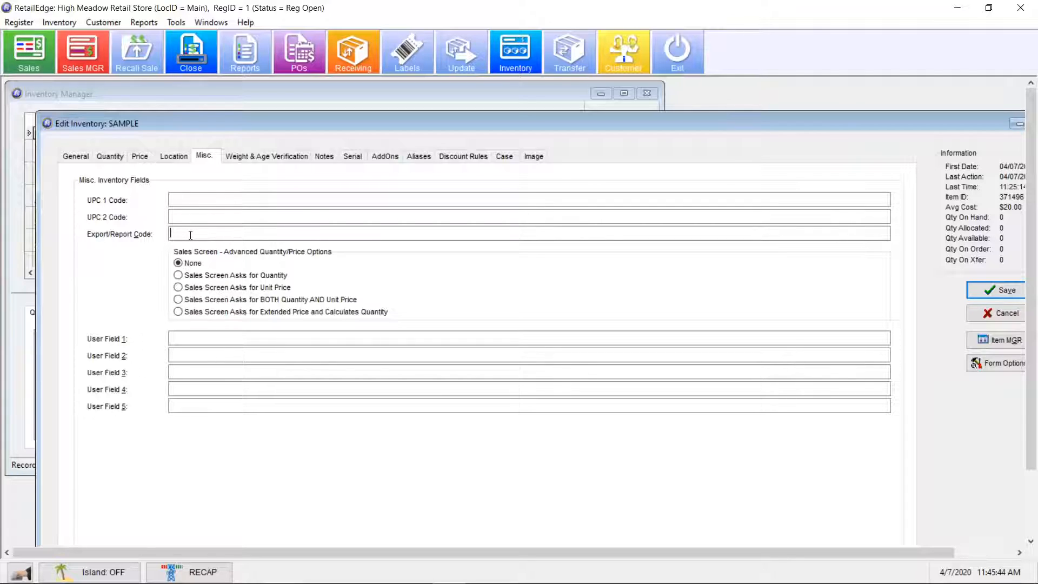
pyautogui.write('WEB')
pyautogui.press('BackSpace')
pyautogui.press('BackSpace')
pyautogui.press('BackSpace')
pyautogui.write('SHI')
pyautogui.press('BackSpace')
pyautogui.press('BackSpace')
pyautogui.press('BackSpace')
pyautogui.write('SHOP')
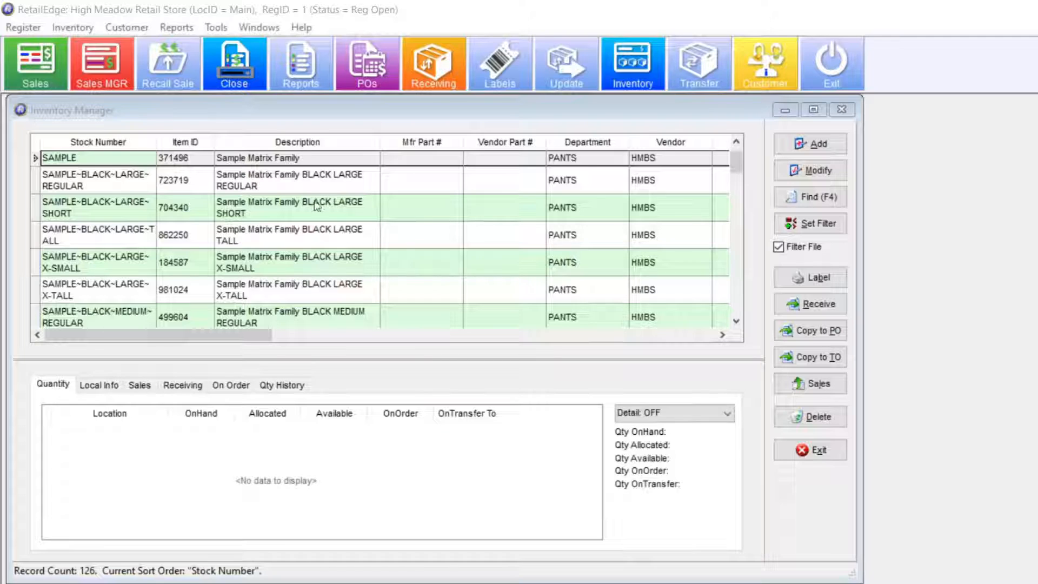
# - Review the dimensions and element values of the COLOR SIZING matrix definition, and close it without changes
pyautogui.click(79, 28)
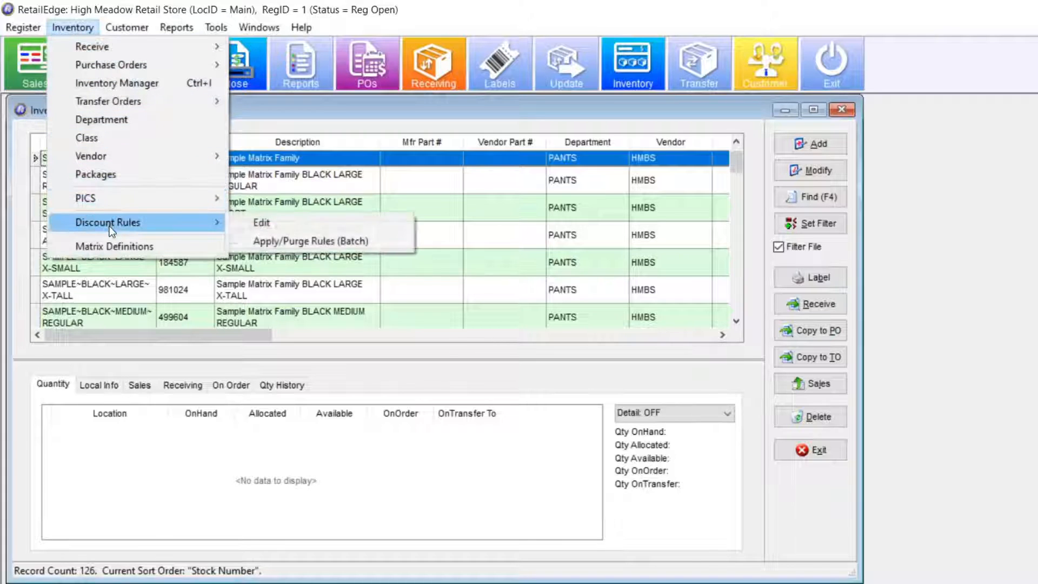
pyautogui.click(111, 247)
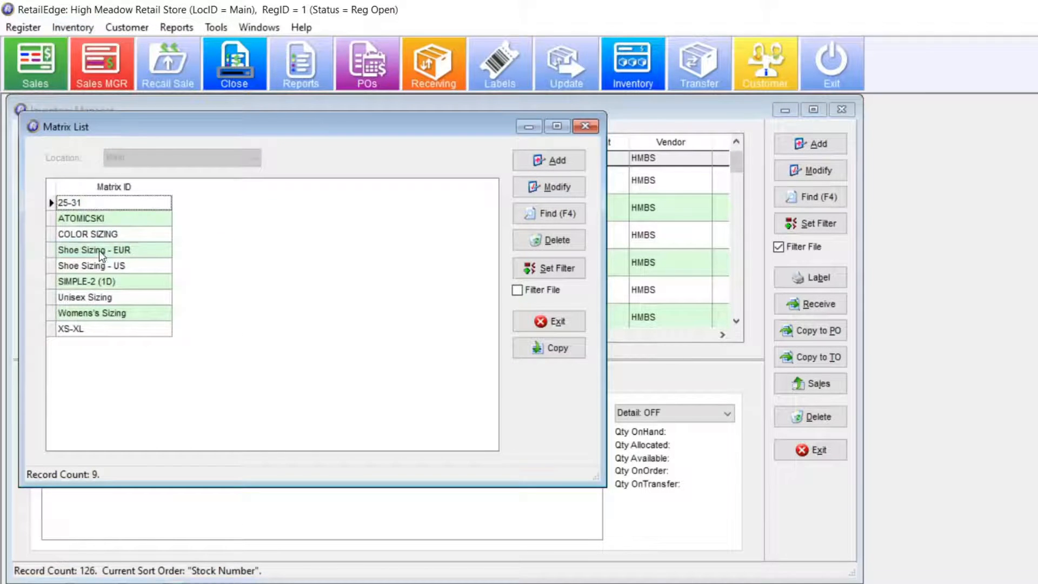
pyautogui.doubleClick(105, 233)
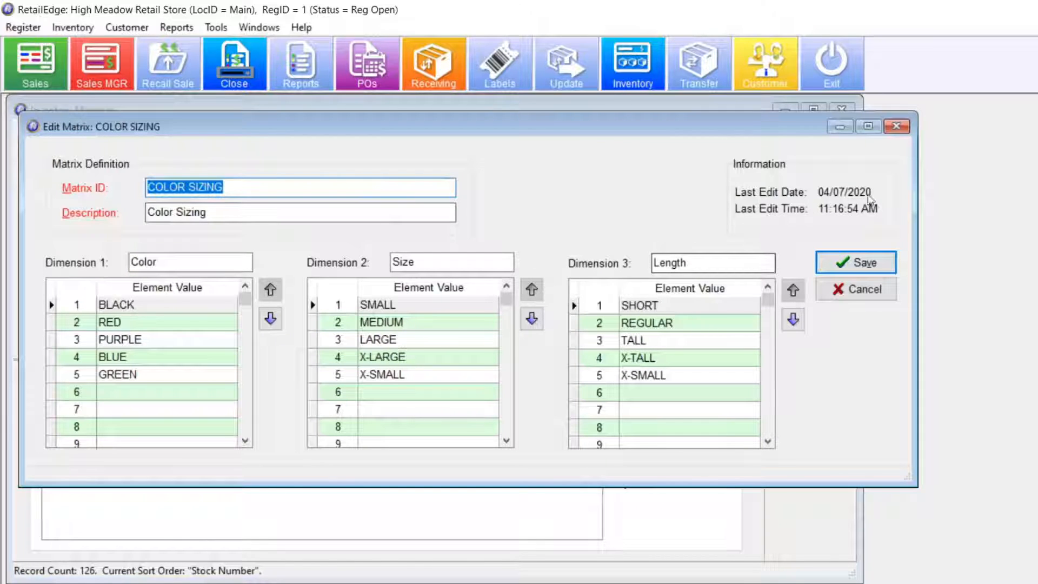
pyautogui.click(861, 288)
pyautogui.click(586, 128)
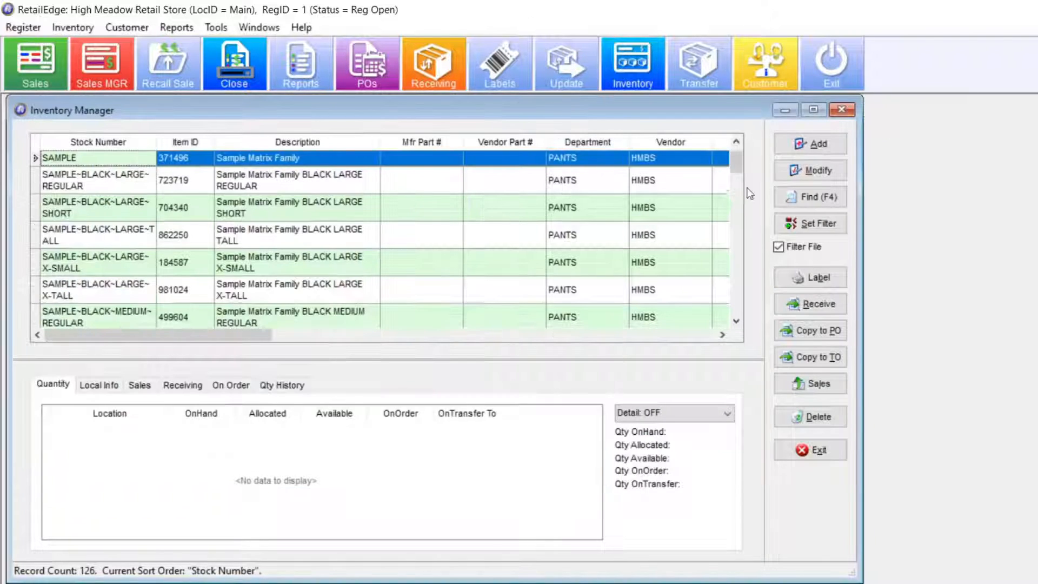
# - Browse the SAMPLE family's child items and compare them with the COLOR SIZING matrix definition
pyautogui.moveTo(734, 164); pyautogui.dragTo(740, 294)
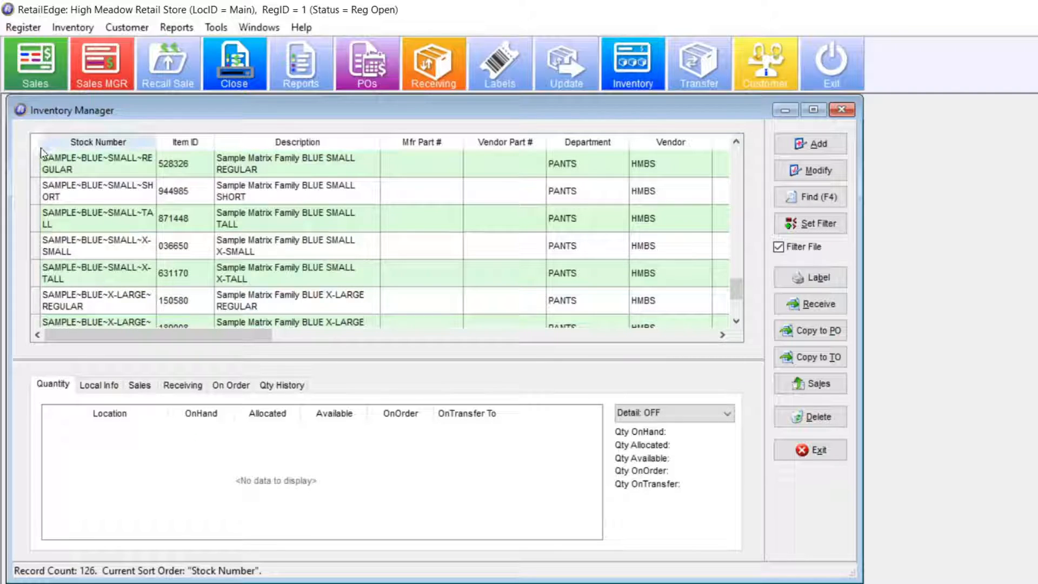
pyautogui.click(72, 27)
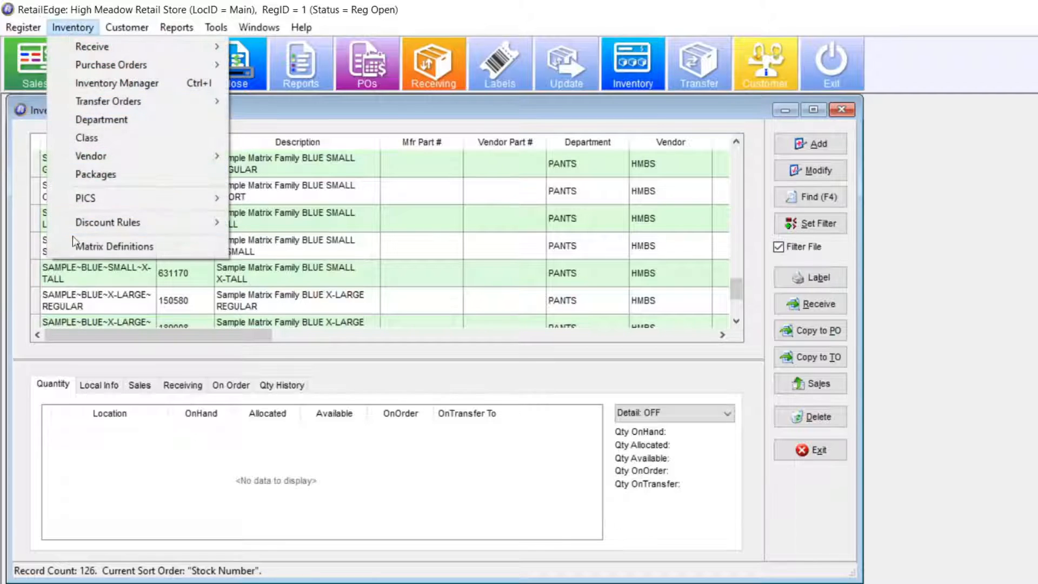
pyautogui.click(119, 246)
pyautogui.doubleClick(95, 233)
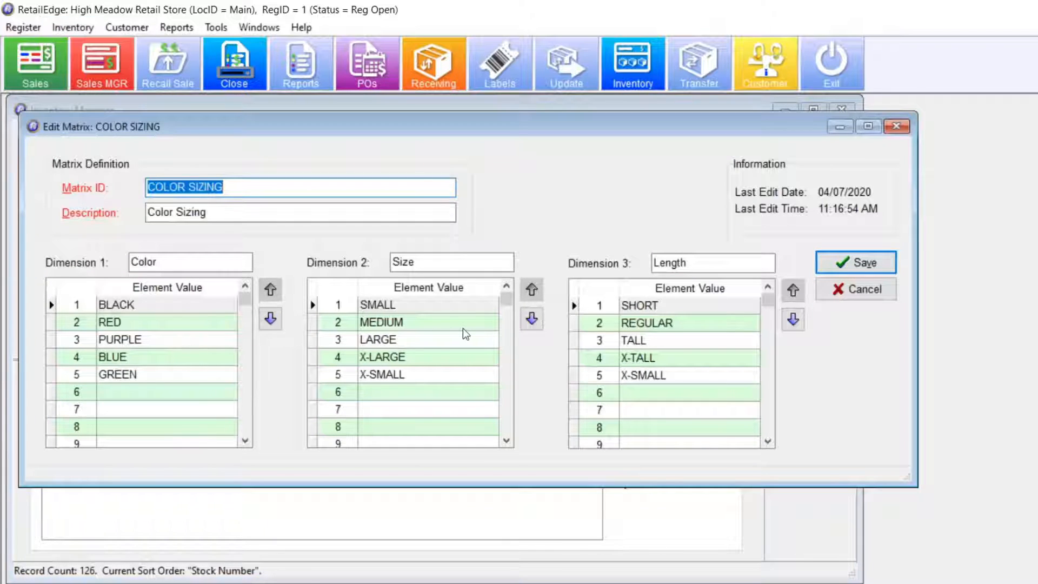
pyautogui.click(864, 290)
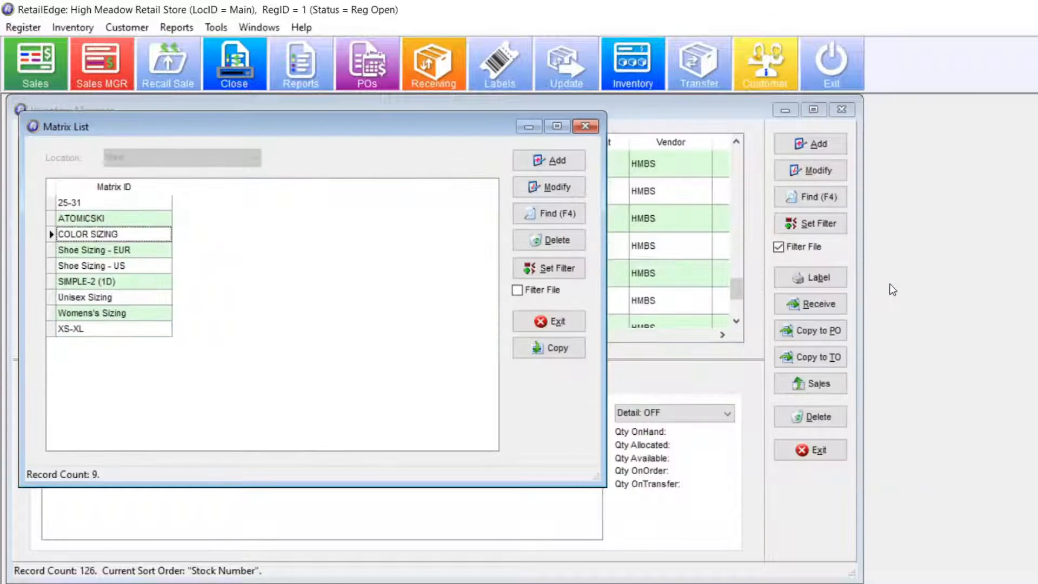
pyautogui.click(586, 126)
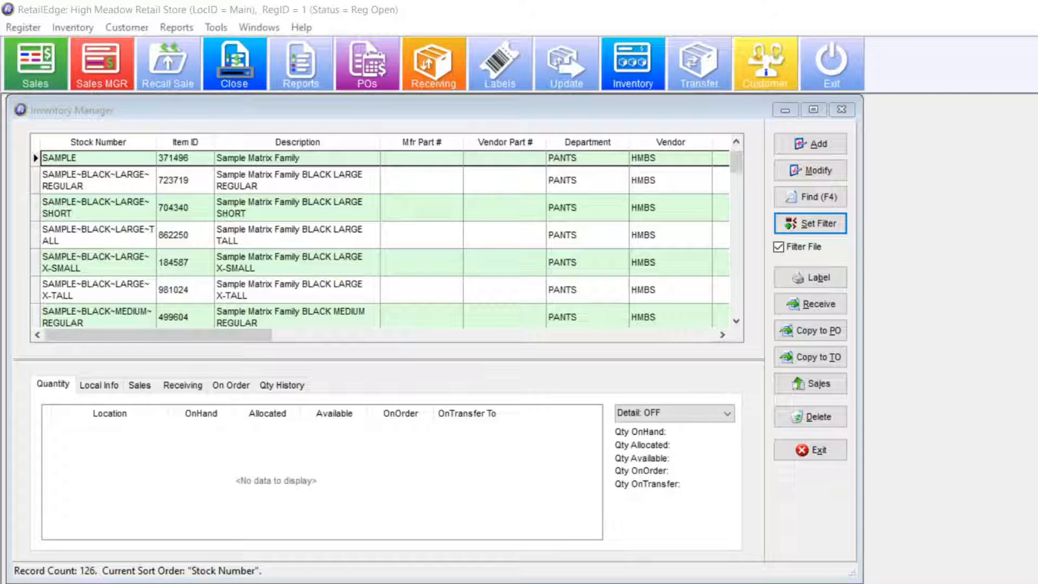
# - Replace the inventory's stock number filter with "%~x-tall" and apply it
pyautogui.click(821, 224)
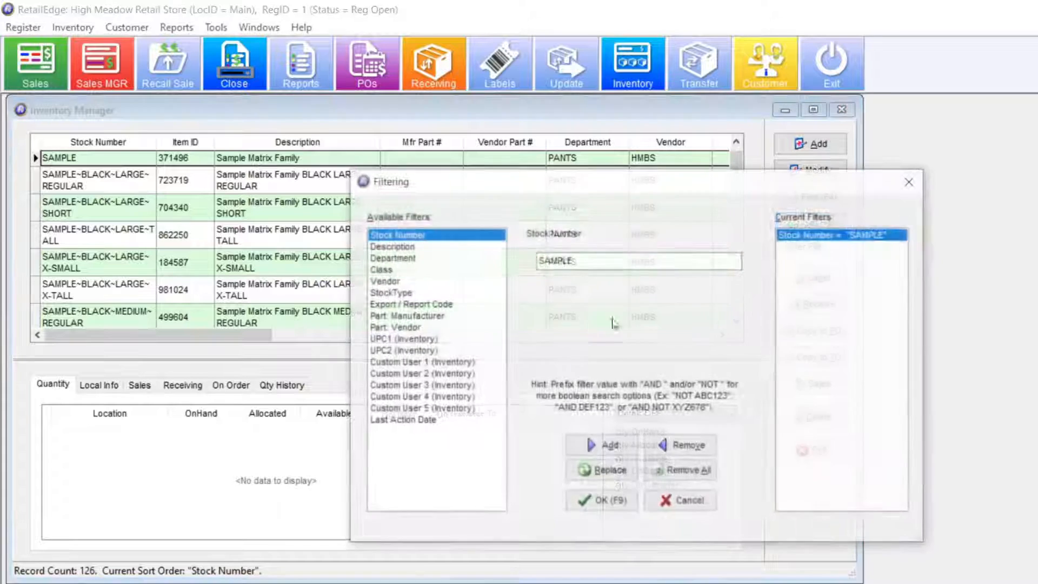
pyautogui.write('%~x-tall')
pyautogui.click(581, 476)
pyautogui.click(575, 503)
# - Clear the Export/Report Code of item SAMPLE~BLACK~LARGE~X-TALL and save the record
pyautogui.doubleClick(113, 173)
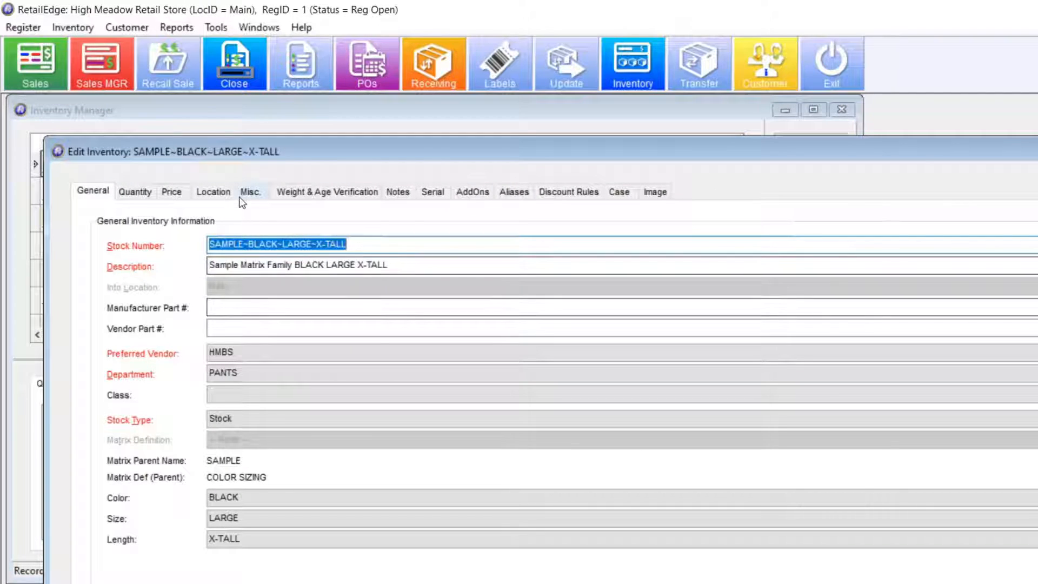
pyautogui.click(244, 197)
pyautogui.press('Tab')
pyautogui.press('Tab')
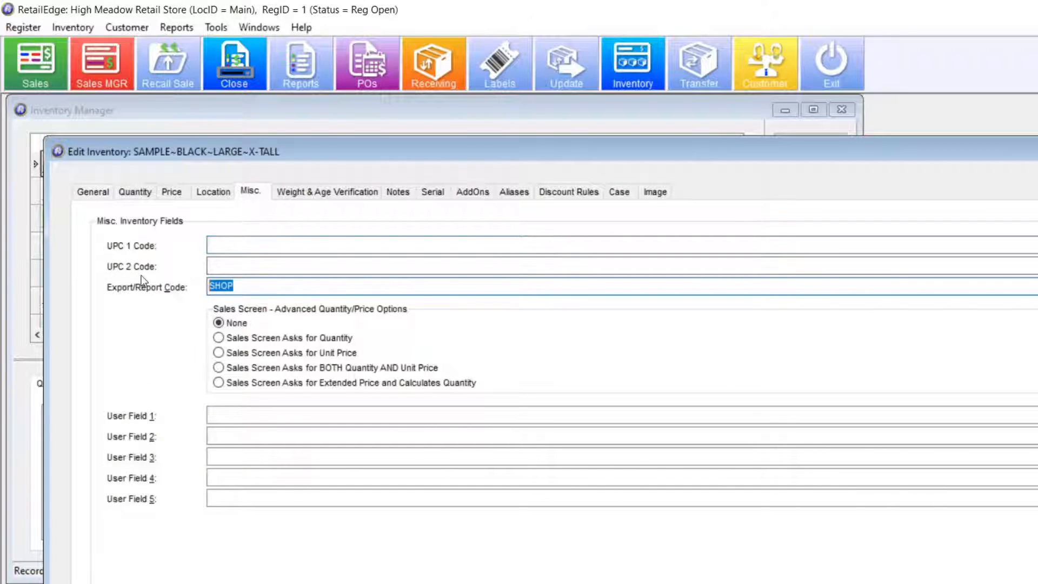
pyautogui.press('Delete')
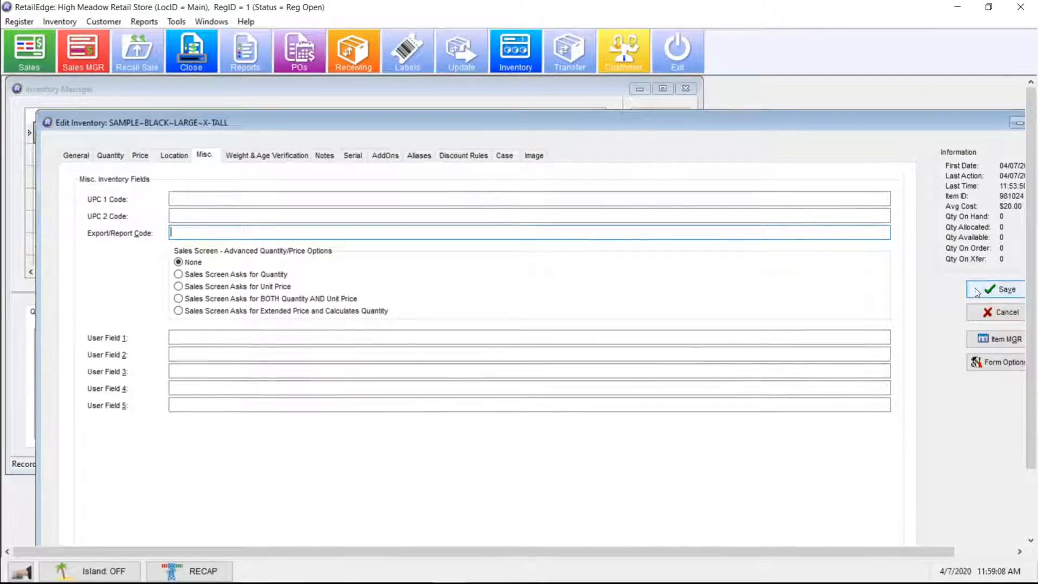
pyautogui.click(978, 292)
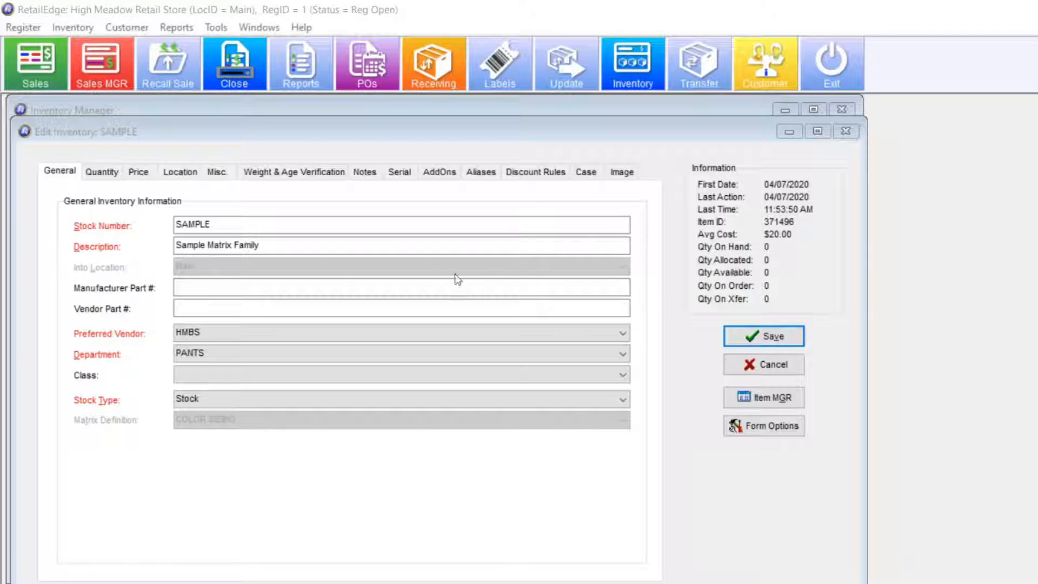
# - Enter "Spring 2020, Pant" in User Field 2 of the SAMPLE item and save the record
pyautogui.click(212, 171)
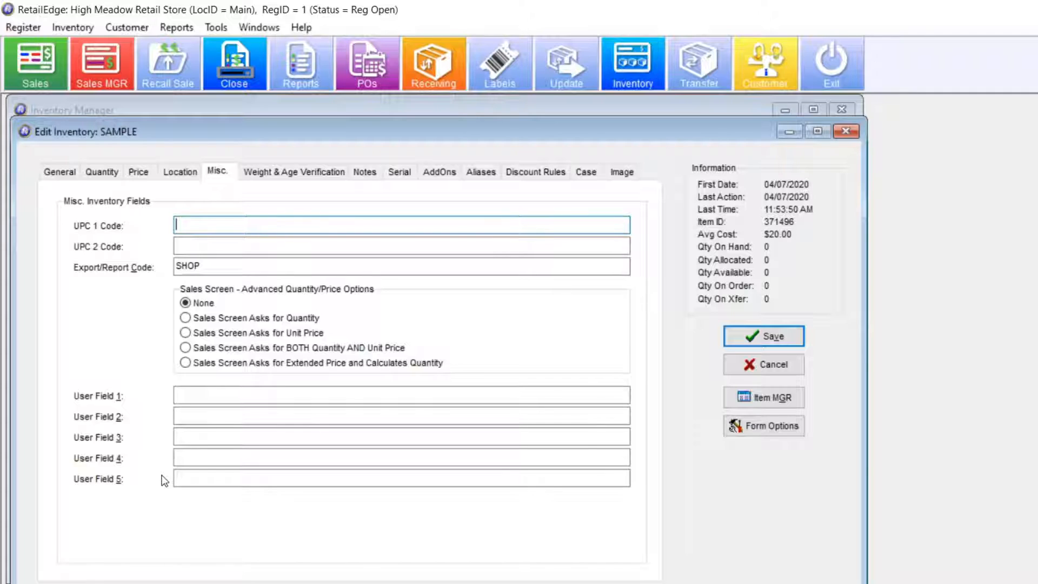
pyautogui.click(201, 415)
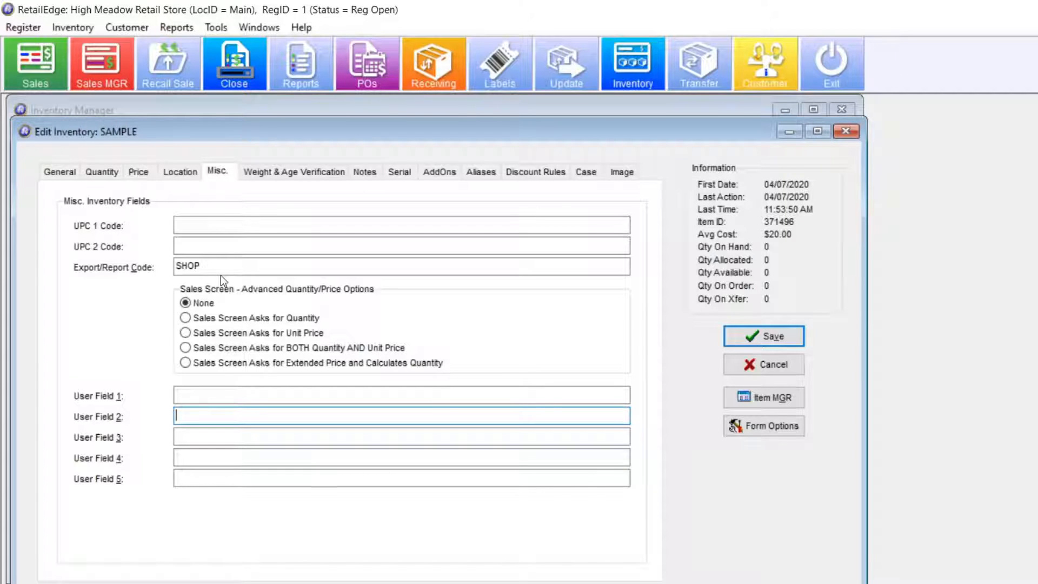
pyautogui.click(246, 272)
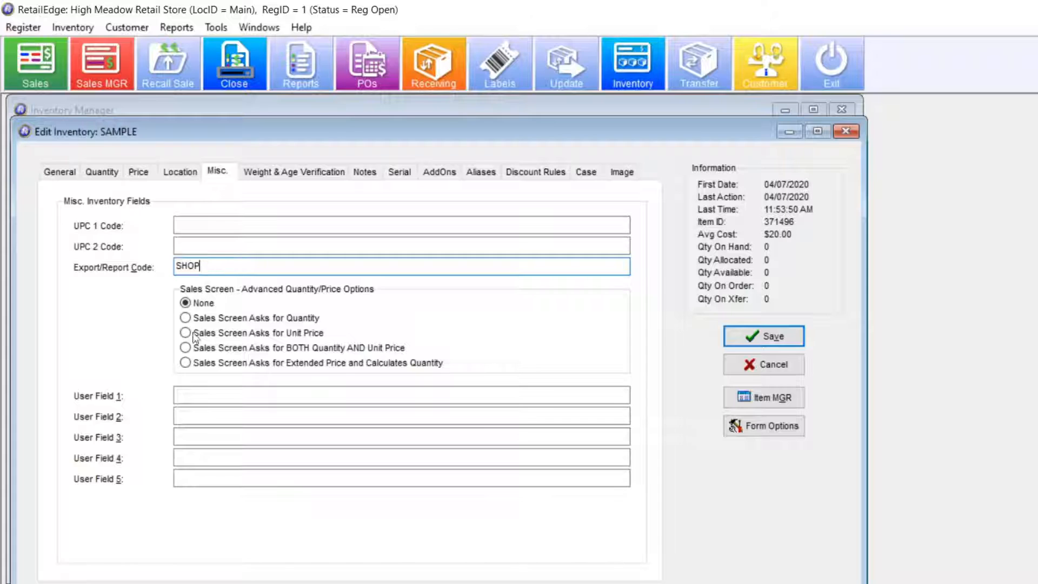
pyautogui.click(196, 416)
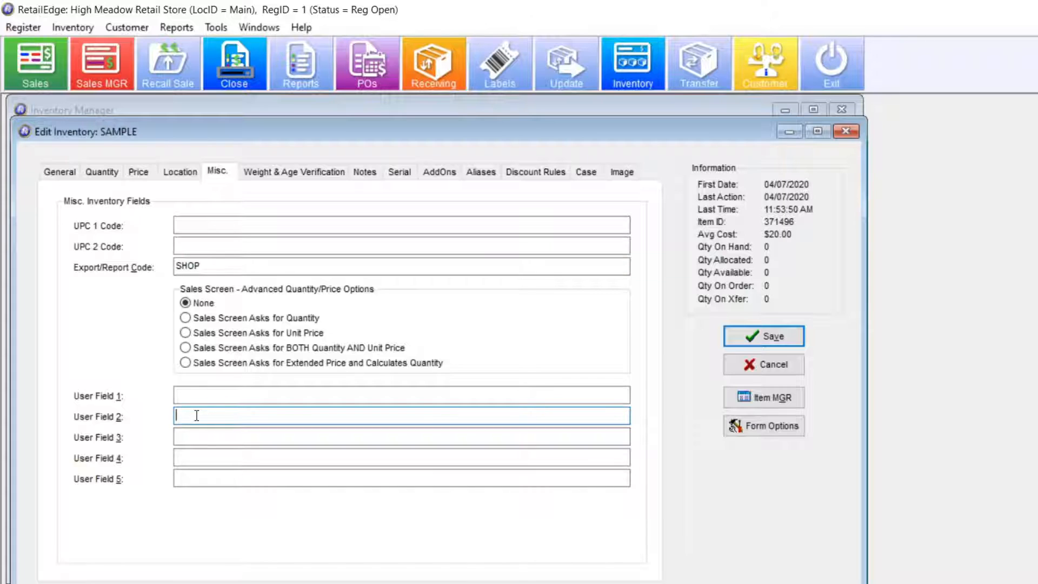
pyautogui.write('Spring 2020, Pant')
pyautogui.click(763, 336)
pyautogui.press('Return')
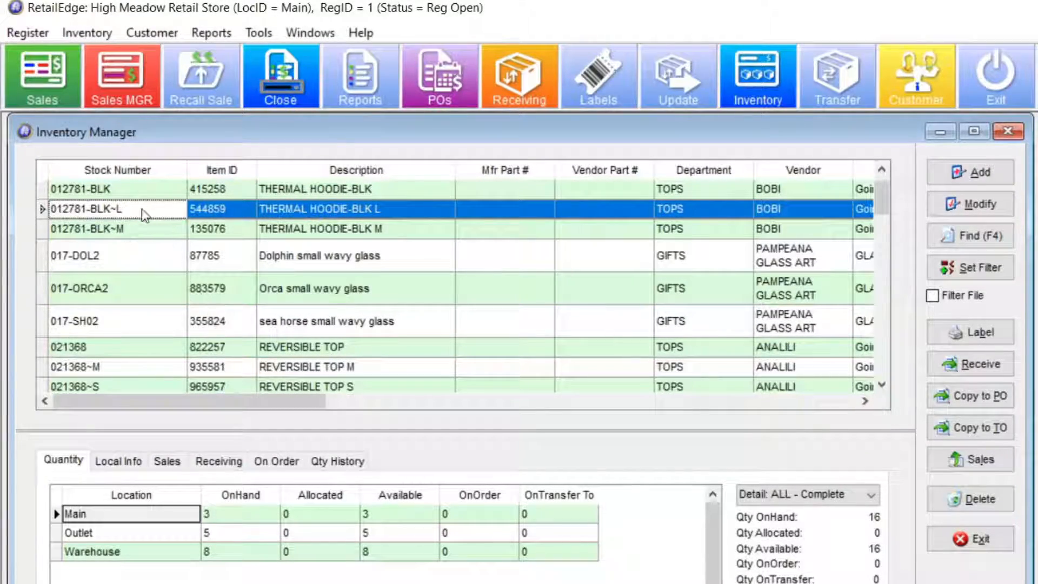
# - Examine the stock number, Item ID, UPC 1 and UPC 2 codes of the THERMAL HOODIE-BLK size items
pyautogui.click(222, 208)
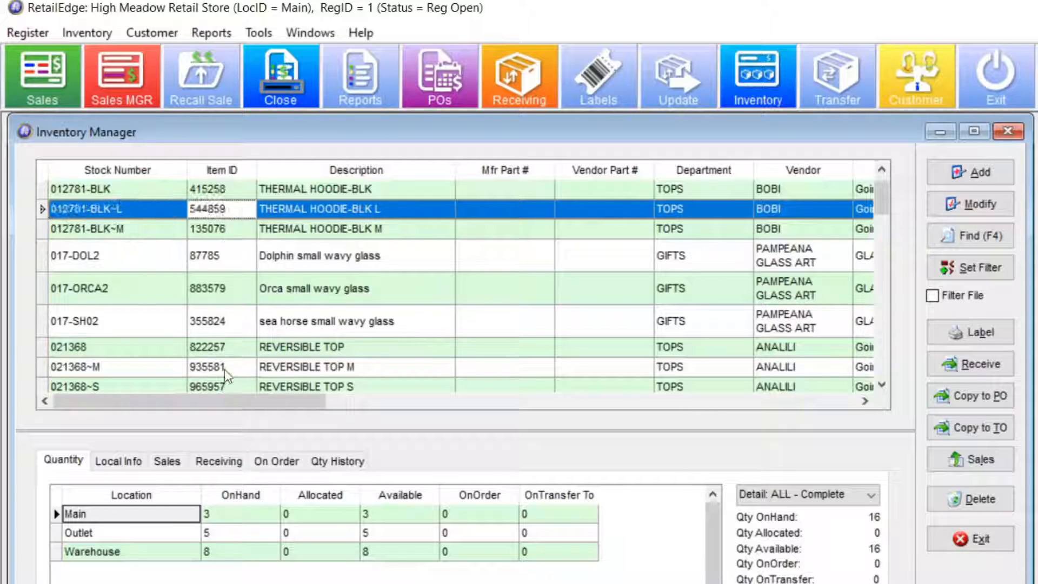
pyautogui.moveTo(215, 401); pyautogui.dragTo(557, 403)
pyautogui.click(511, 210)
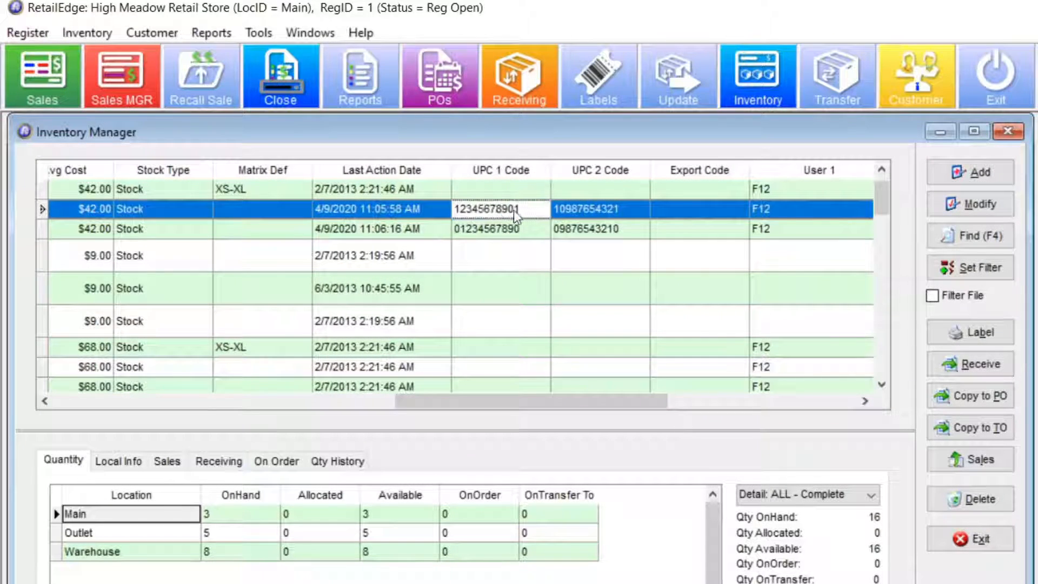
pyautogui.click(591, 215)
pyautogui.moveTo(562, 402); pyautogui.dragTo(213, 462)
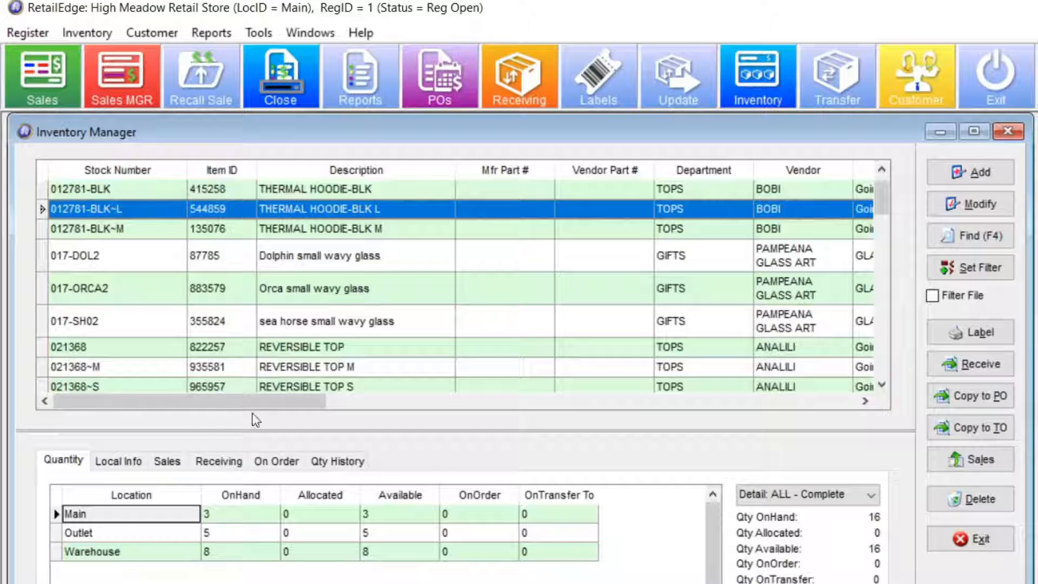
pyautogui.moveTo(254, 401); pyautogui.dragTo(502, 431)
pyautogui.click(628, 229)
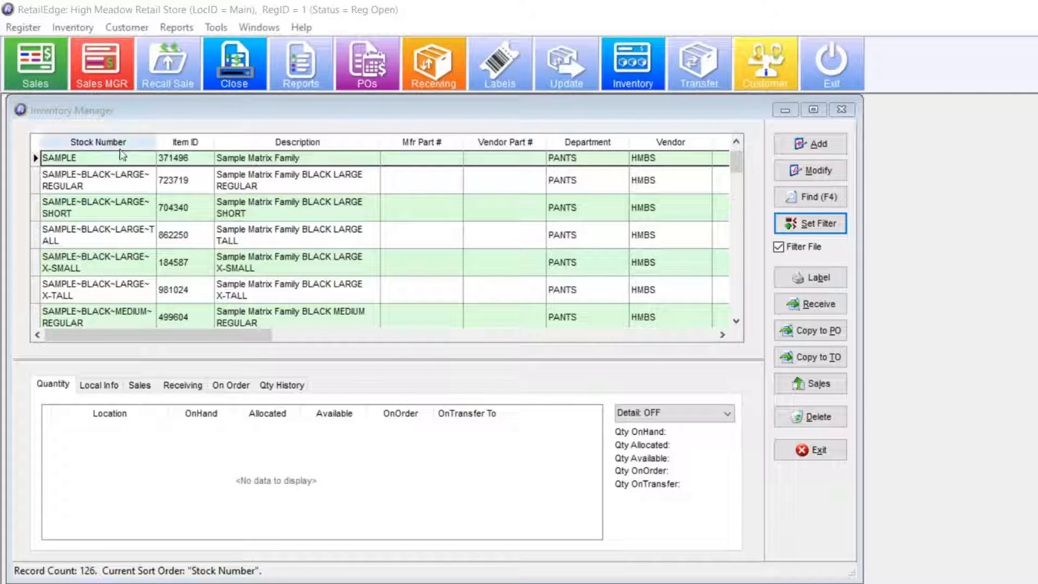
# - Check the SAMPLE item's Price 1 and Price 5 for the Main location, and save the record
pyautogui.doubleClick(128, 161)
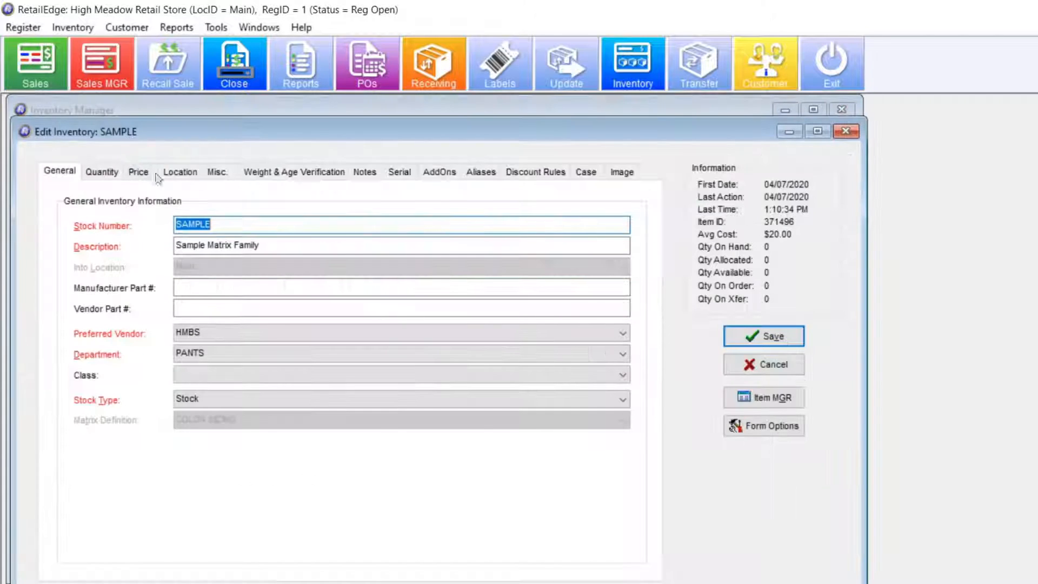
pyautogui.click(140, 173)
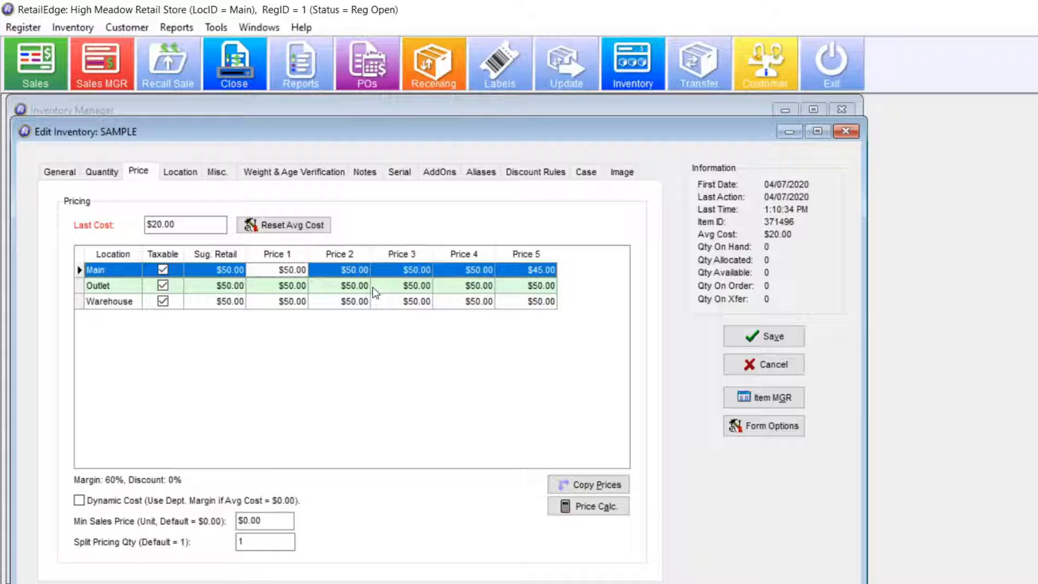
pyautogui.click(540, 271)
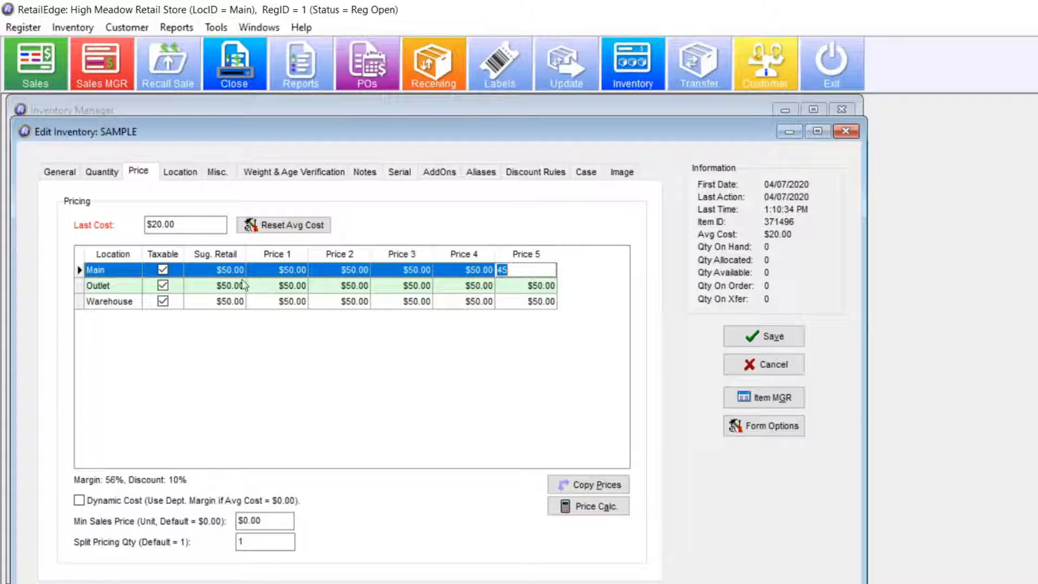
pyautogui.click(273, 271)
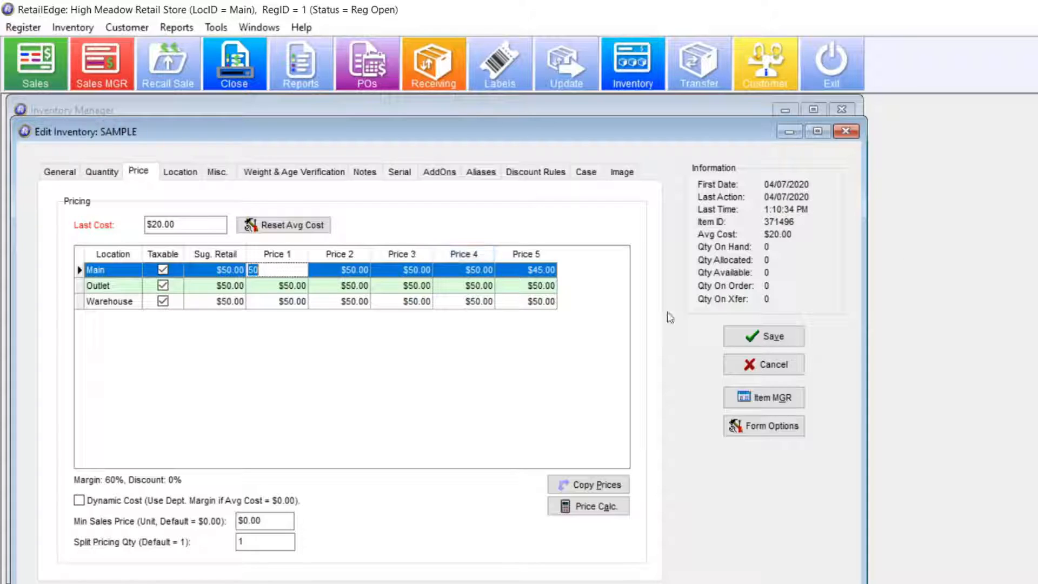
pyautogui.click(525, 270)
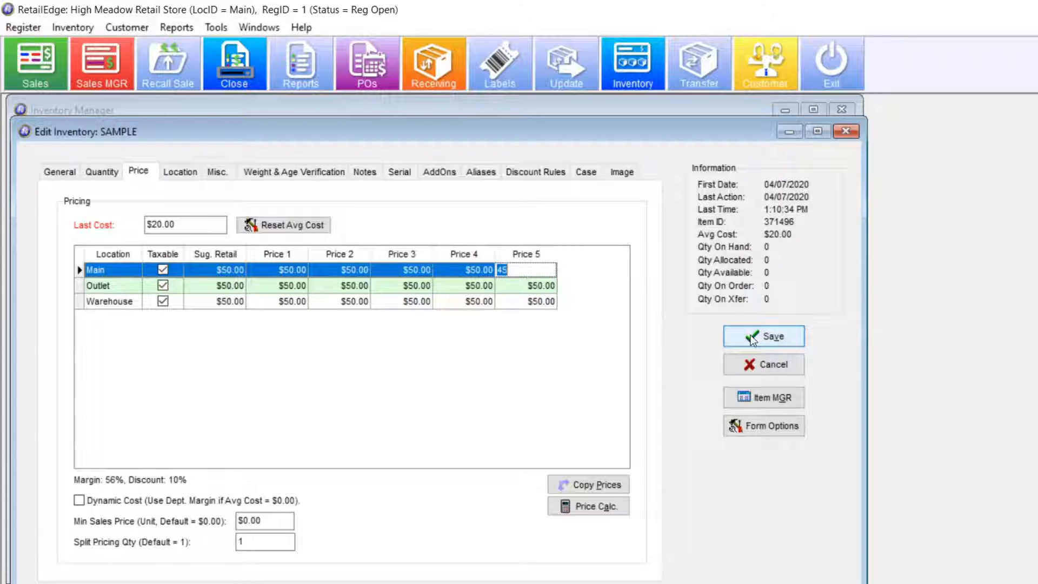
pyautogui.click(752, 337)
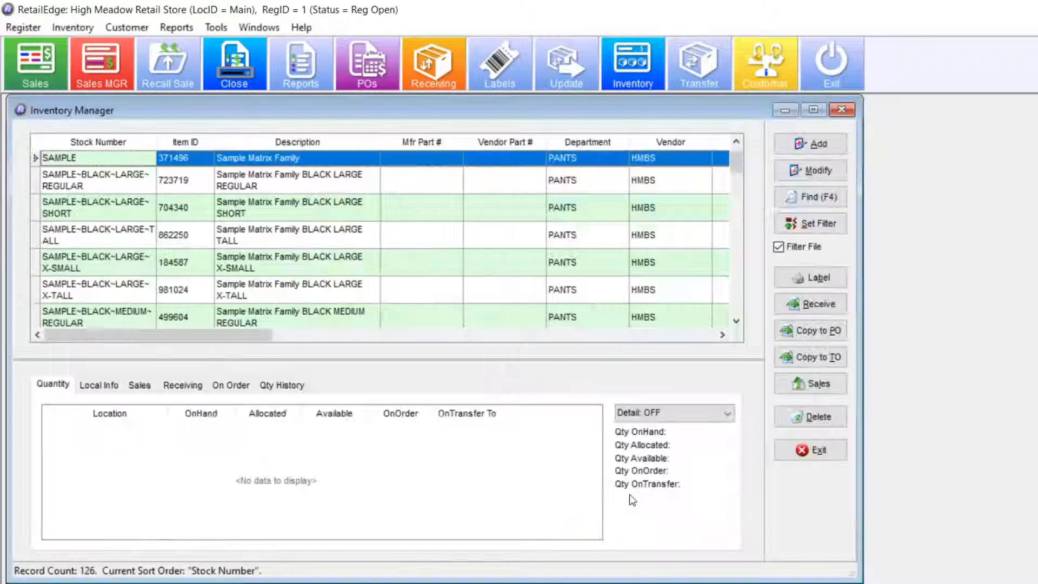